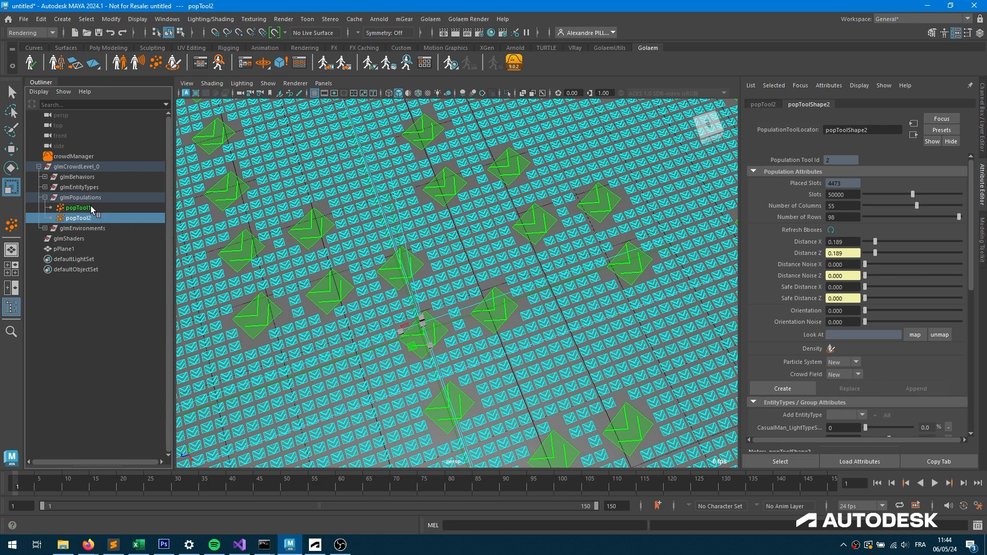
Step: Review the attributes of popTool1 and popTool2, and delete both population tools
left_click(77, 208)
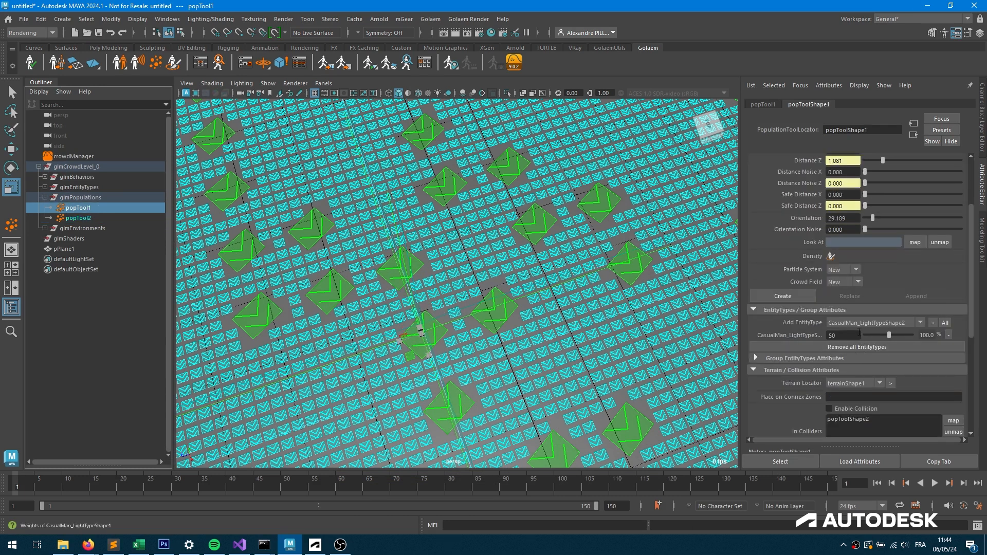
left_click(86, 218)
scroll(755, 241, "up", 3)
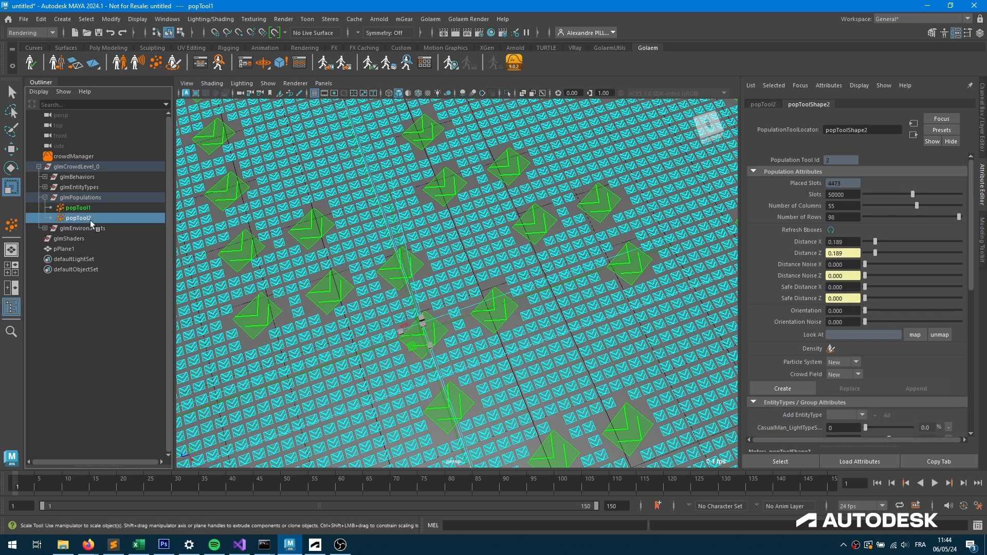
key("Delete")
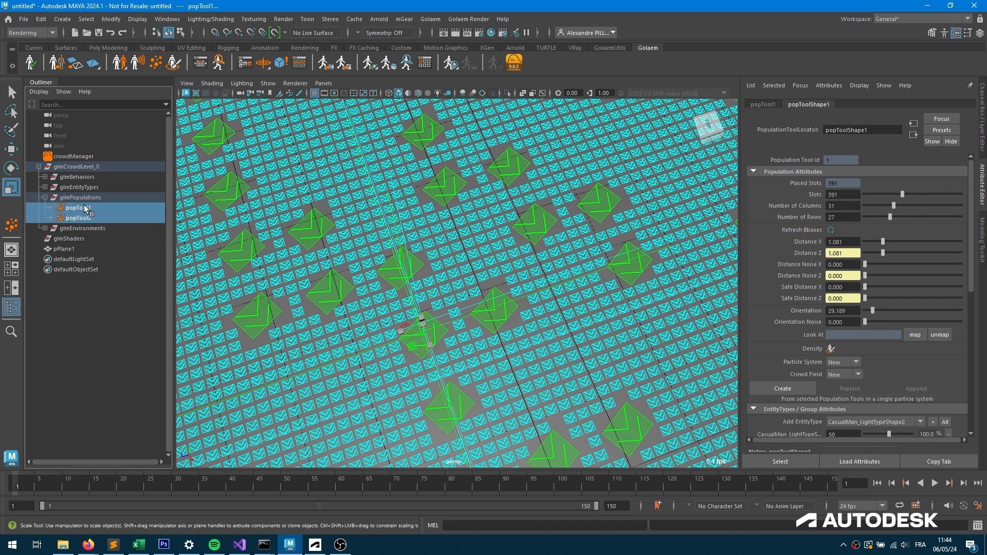
Step: Place a new population tool on pPlane1 and set its second CasualMan entity type weight to 0
left_click(62, 228)
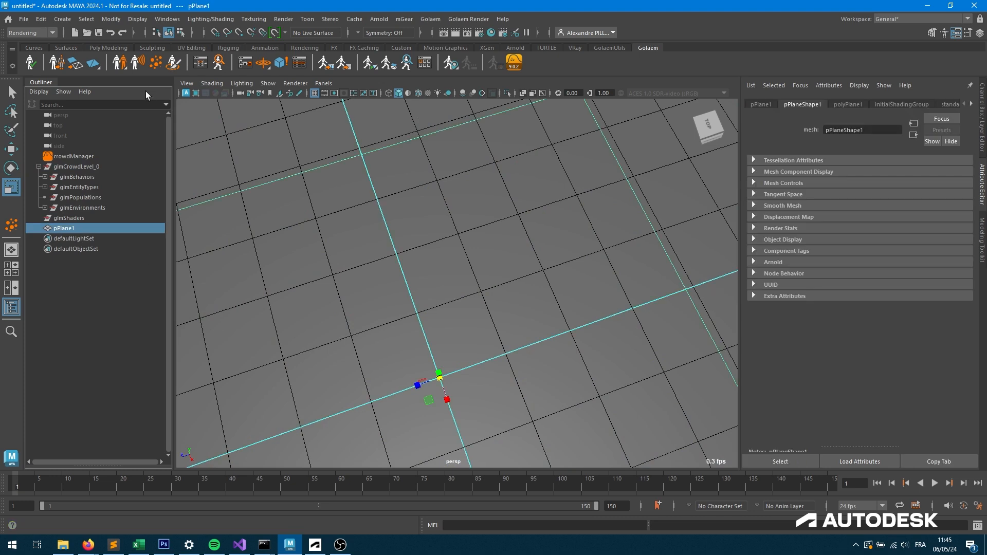
left_click(156, 62)
left_click(489, 291)
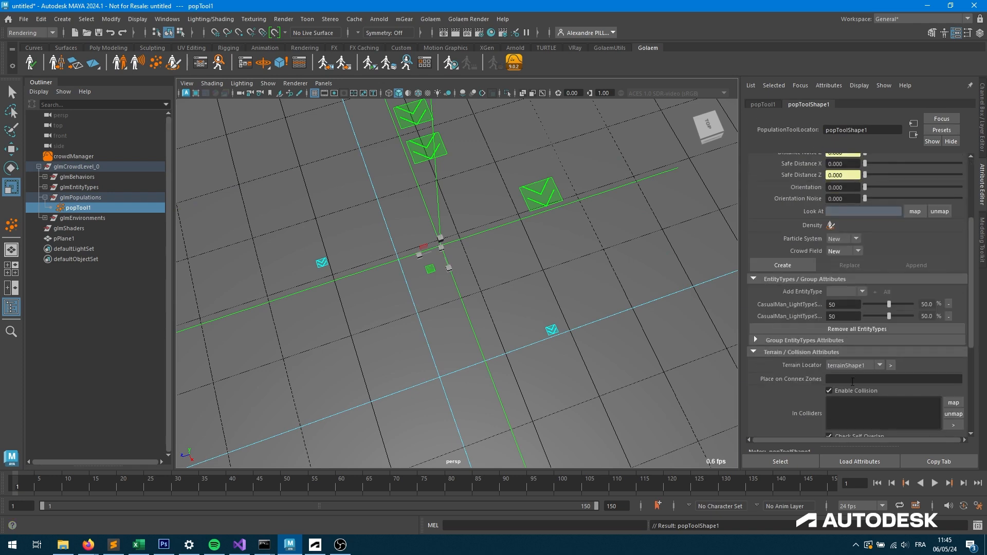
left_click_drag(889, 316, 636, 319)
scroll(403, 347, "up", 5)
scroll(404, 347, "down", 6)
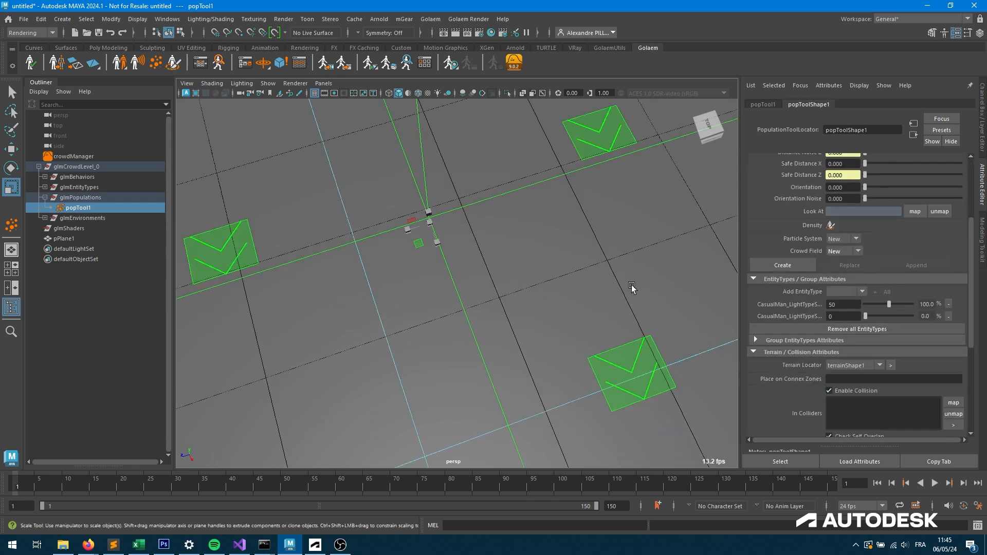
Step: Give the population 508 slots, 25 columns, 34 rows and a 1.676 distance in X and Z, and disable its collision
scroll(880, 236, "up", 5)
left_click_drag(865, 194, 912, 194)
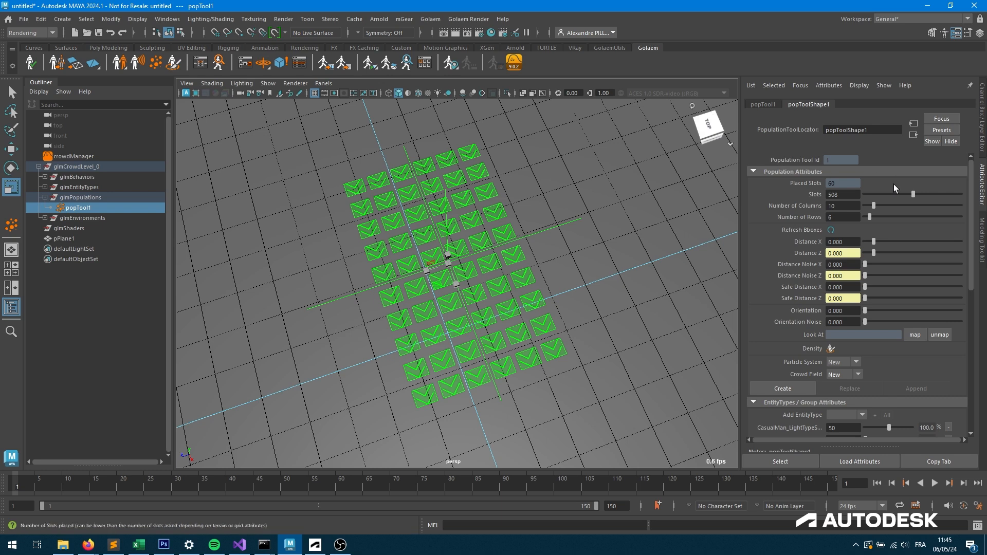
left_click_drag(874, 206, 888, 241)
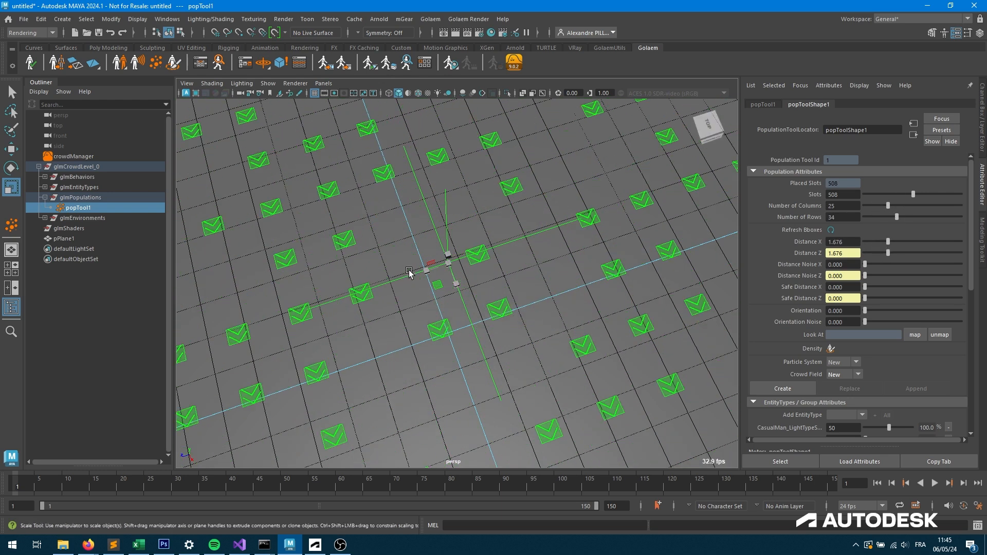
left_click_drag(481, 301, 519, 246, "alt")
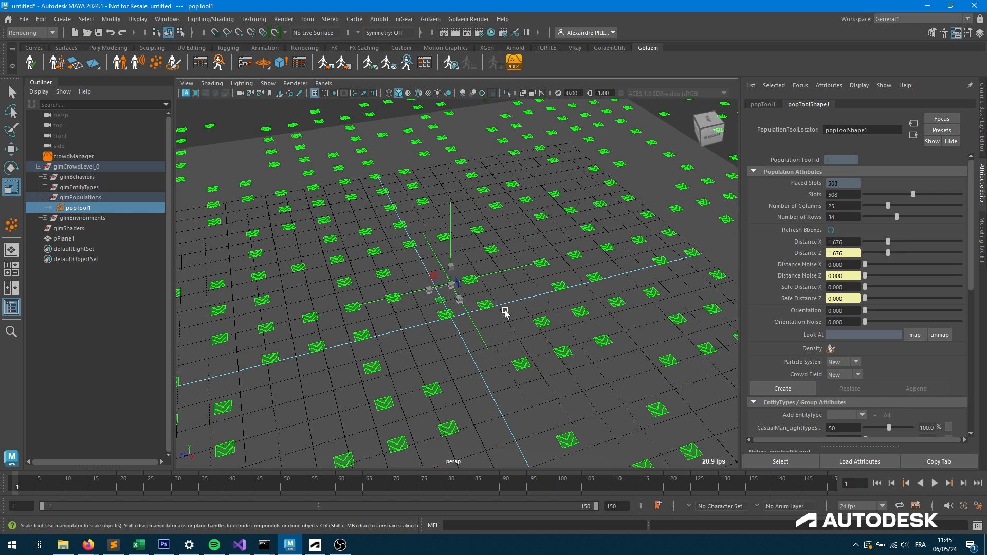
scroll(861, 354, "down", 3)
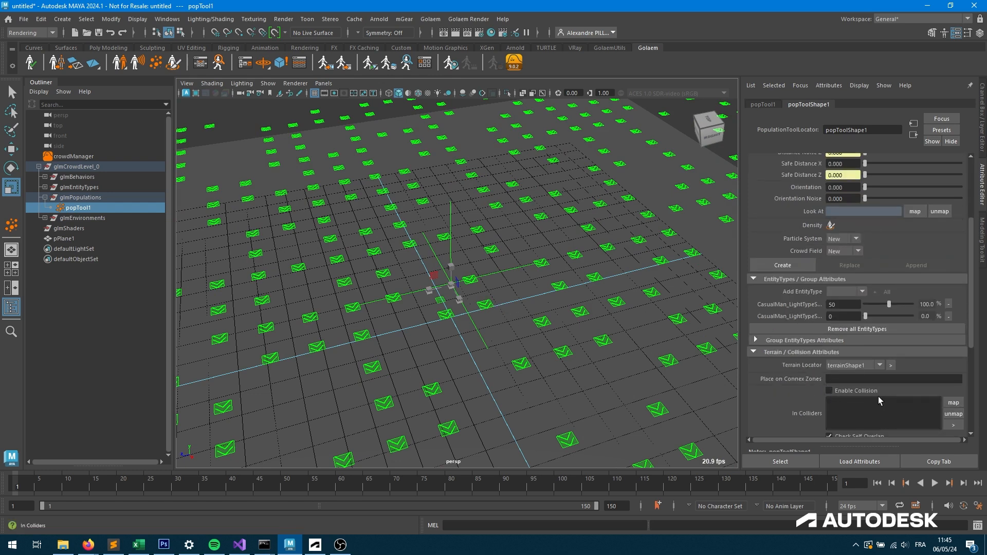
Step: Place a second population tool near the centre of the existing grid and set its first CasualMan entity type weight to 0
left_click(159, 68)
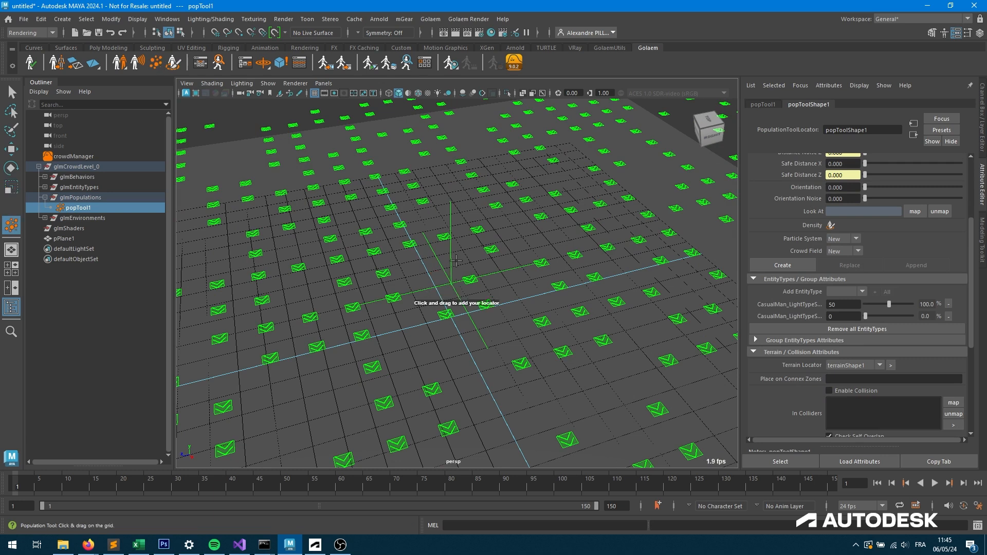
left_click(437, 288)
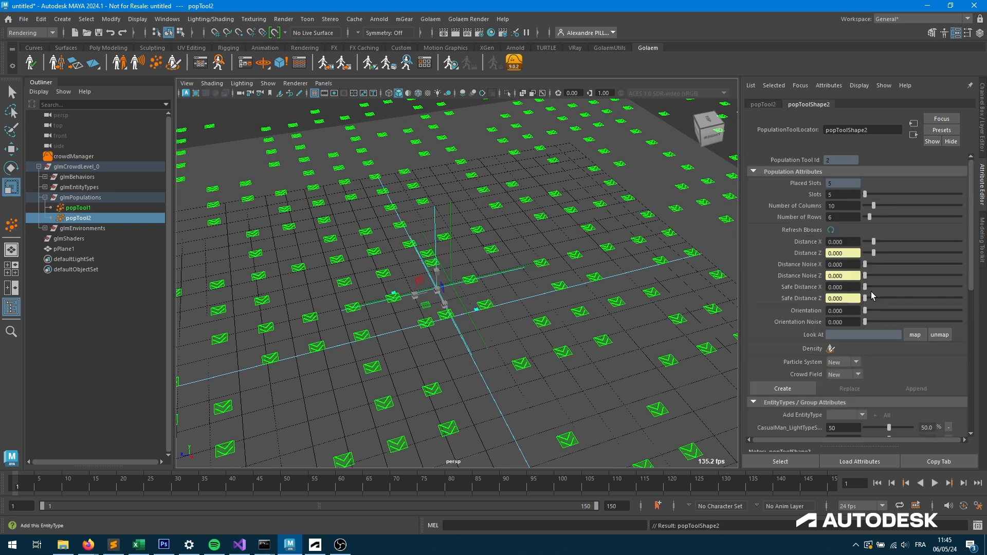
left_click_drag(888, 303, 865, 304)
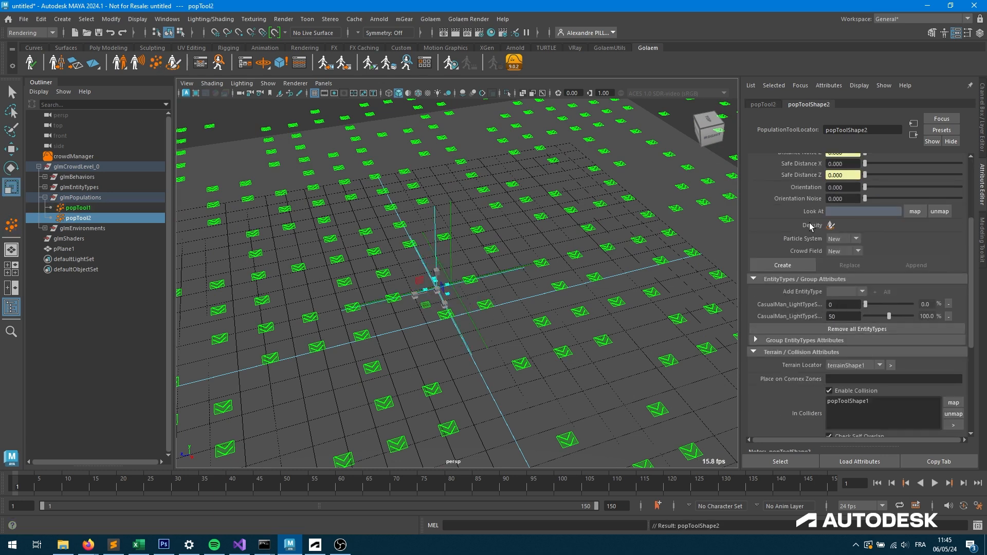
Step: Set the second population's distance to 0 and its layout to 746 slots, 84 columns and 86 rows
scroll(848, 267, "up", 3)
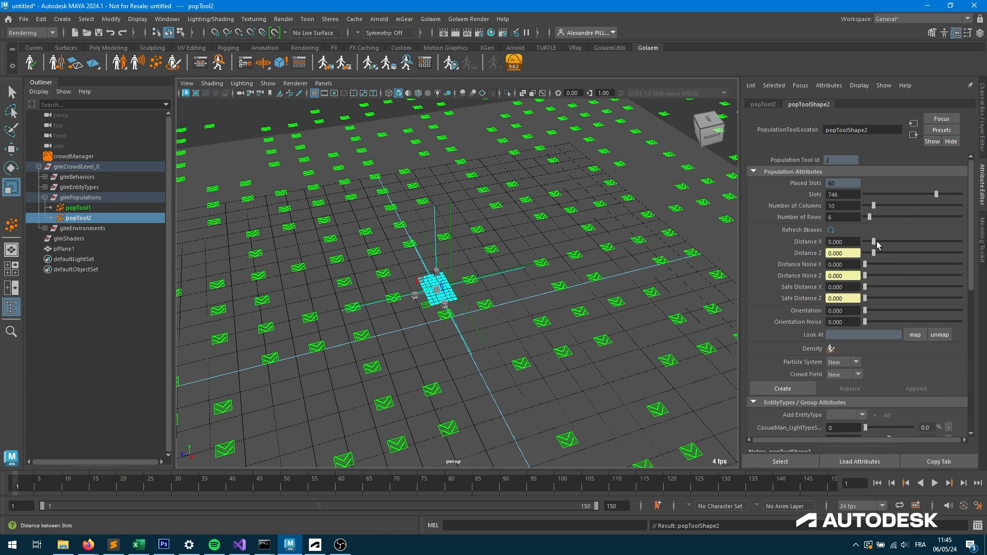
left_click_drag(873, 241, 660, 242)
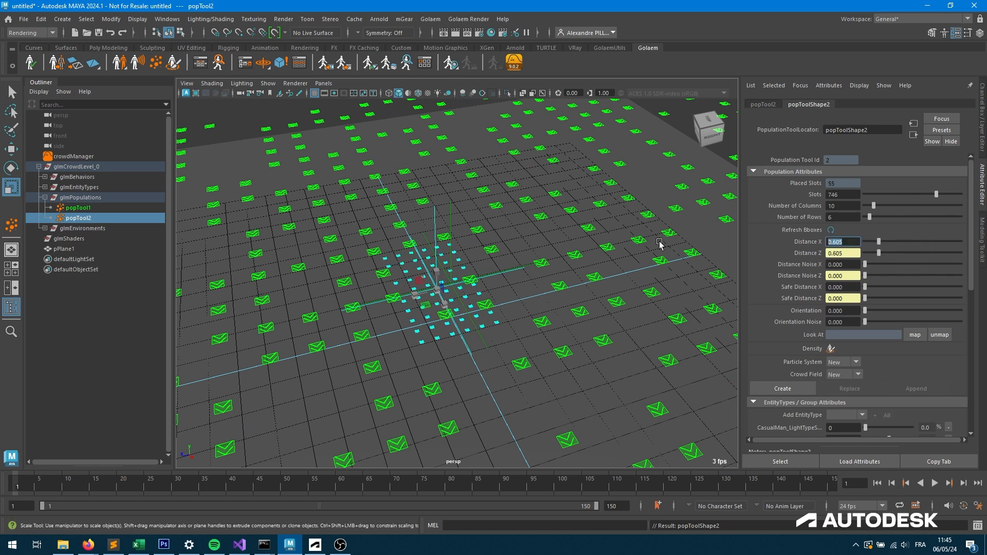
type("0")
key("Return")
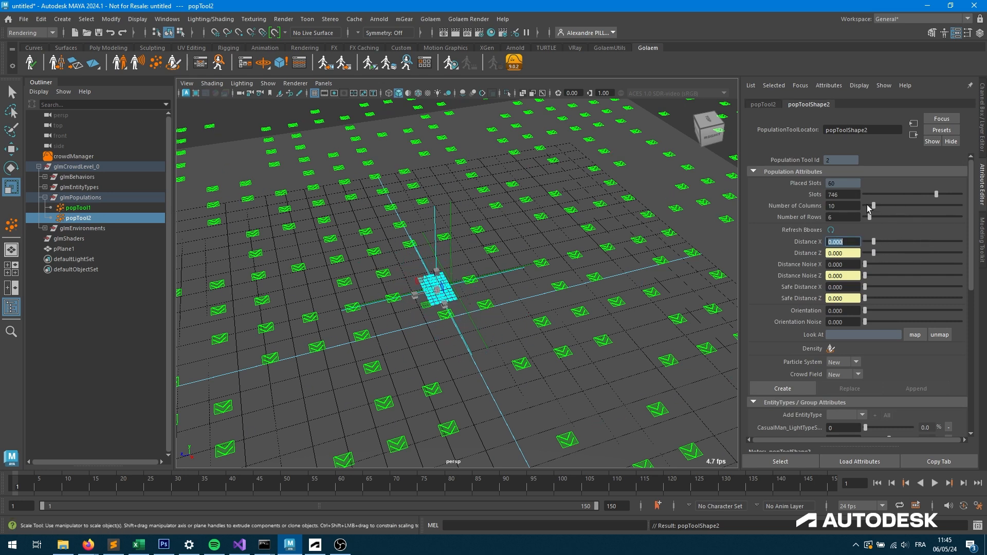
left_click_drag(868, 205, 942, 200)
left_click_drag(871, 214, 944, 210)
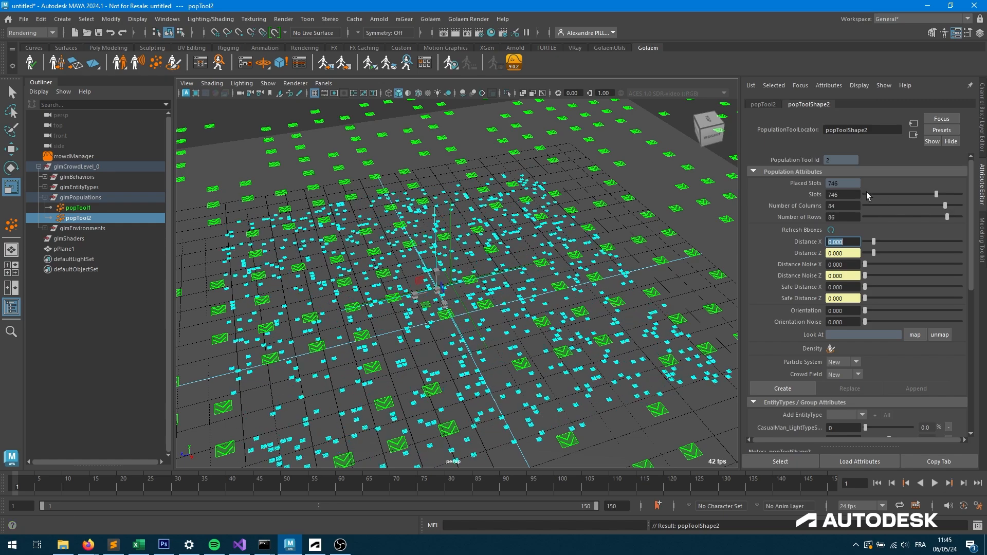
Step: Raise the second population's slots to 50000
left_click_drag(853, 195, 713, 194)
type("50000")
key("Return")
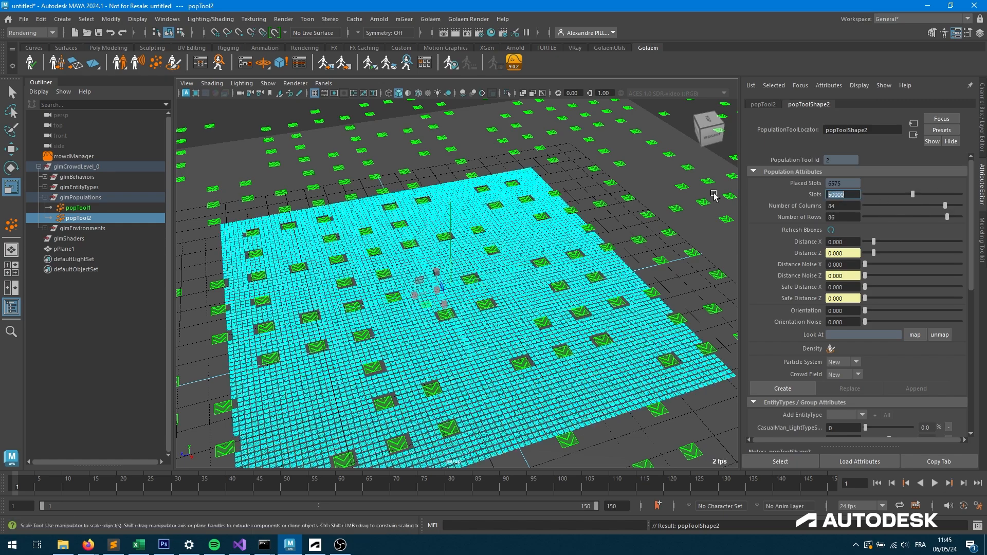
Step: Spread out the second population with a distance of 0.784 and a distance noise of 6.378 in X and Z
scroll(697, 298, "up", 5)
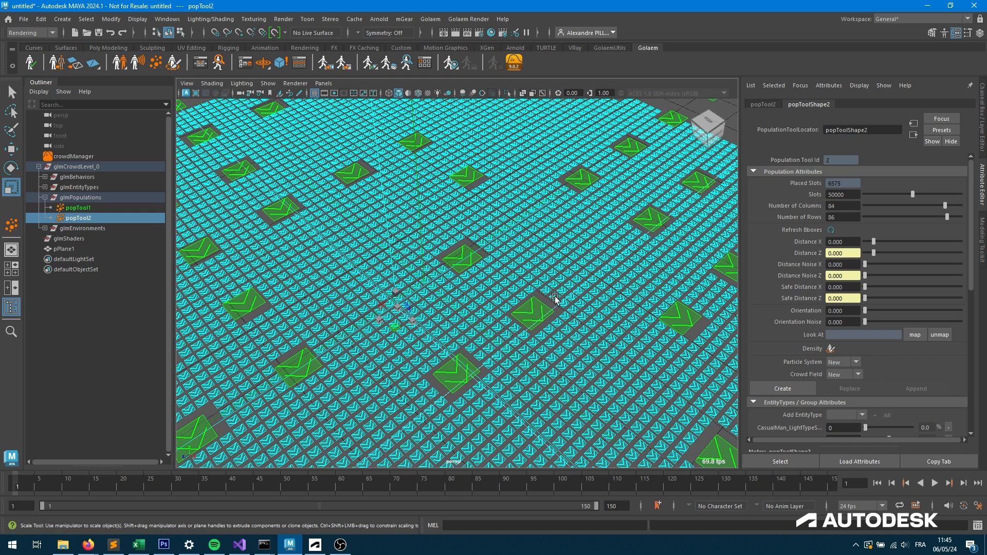
scroll(616, 285, "down", 1)
scroll(615, 285, "down", 3)
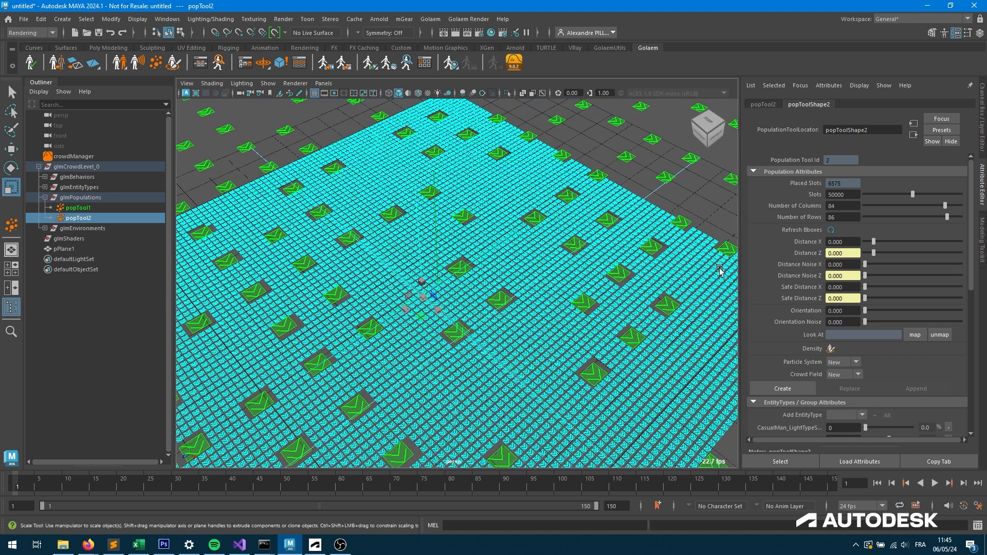
left_click_drag(874, 264, 926, 265)
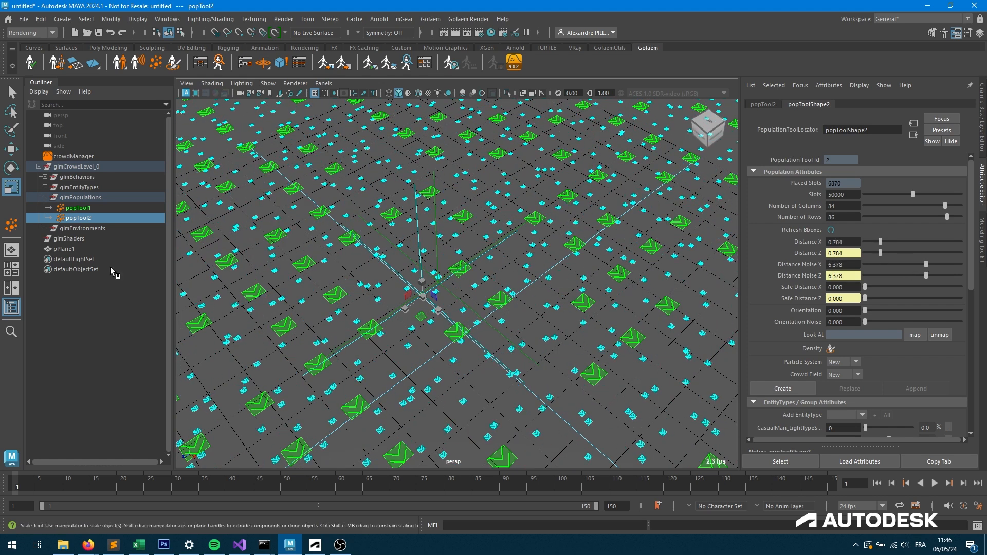
Step: Reduce popTool1's distance to 0.011 in X and Z and inspect how closely both populations are packed
left_click(74, 209)
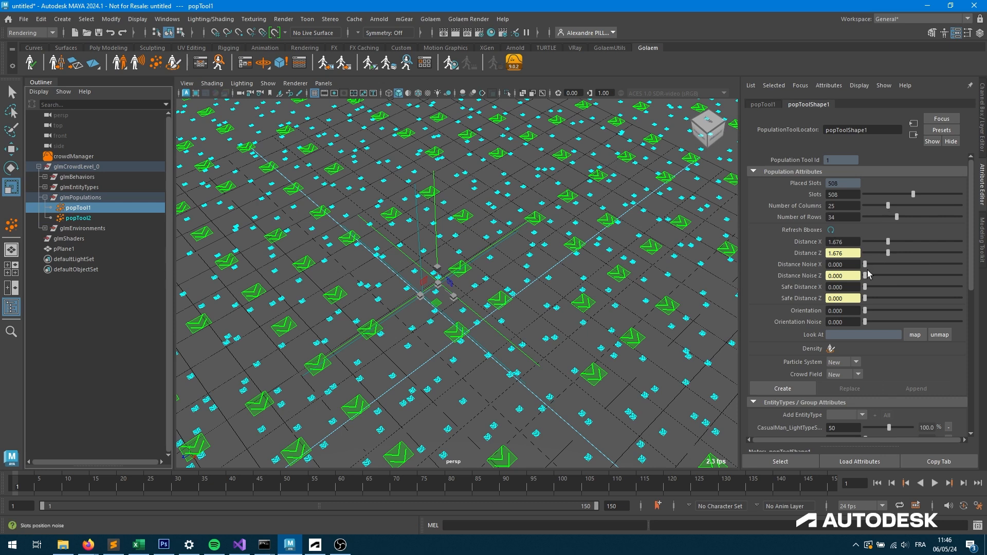
left_click_drag(887, 242, 874, 241)
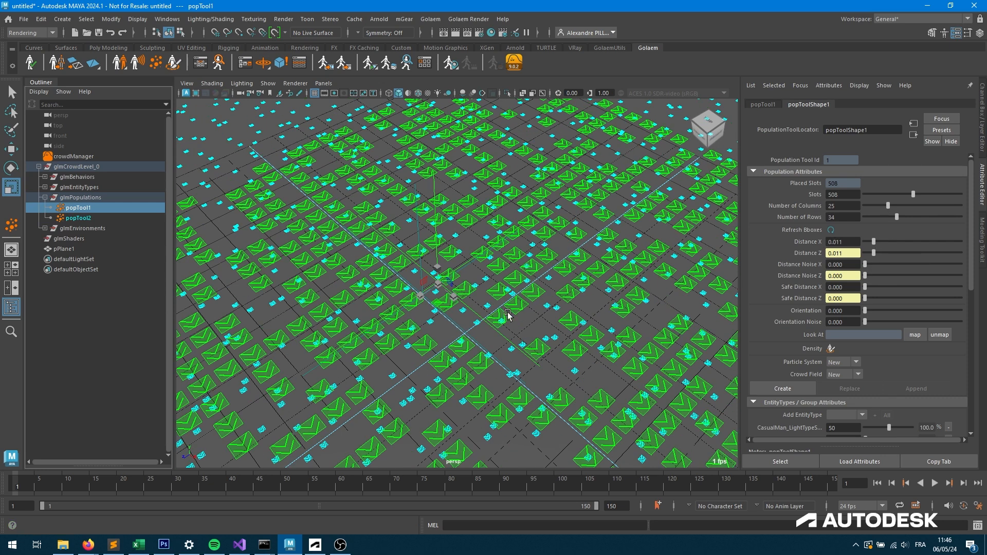
scroll(506, 313, "up", 5)
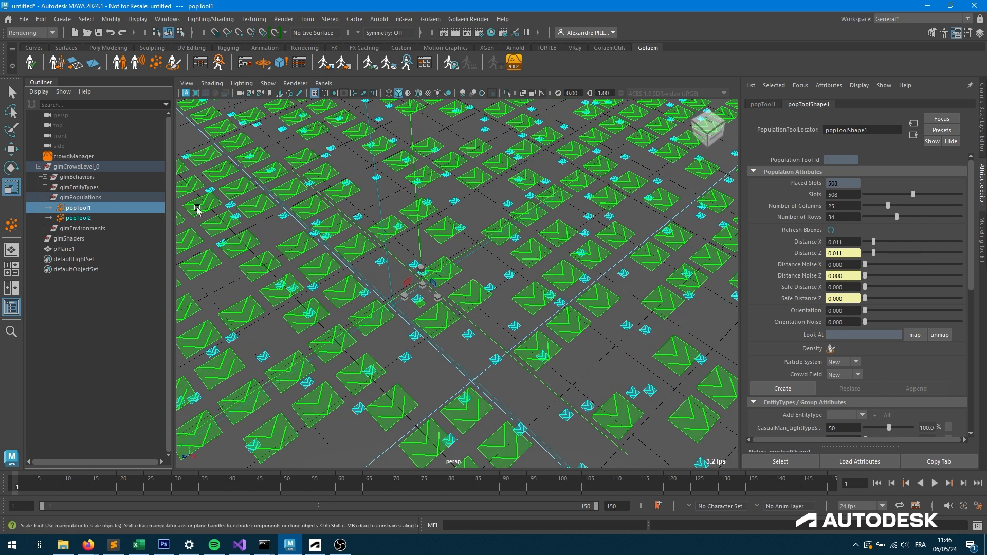
Step: Set popTool2's distance noise to 6.379 in X and Z and check its collider list
left_click(87, 218)
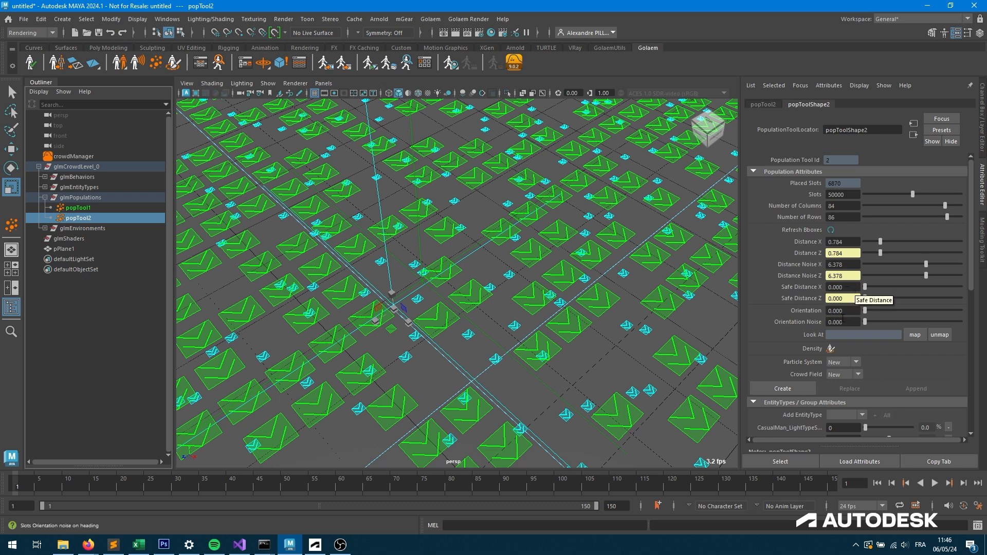
left_click_drag(837, 264, 862, 260, "ctrl")
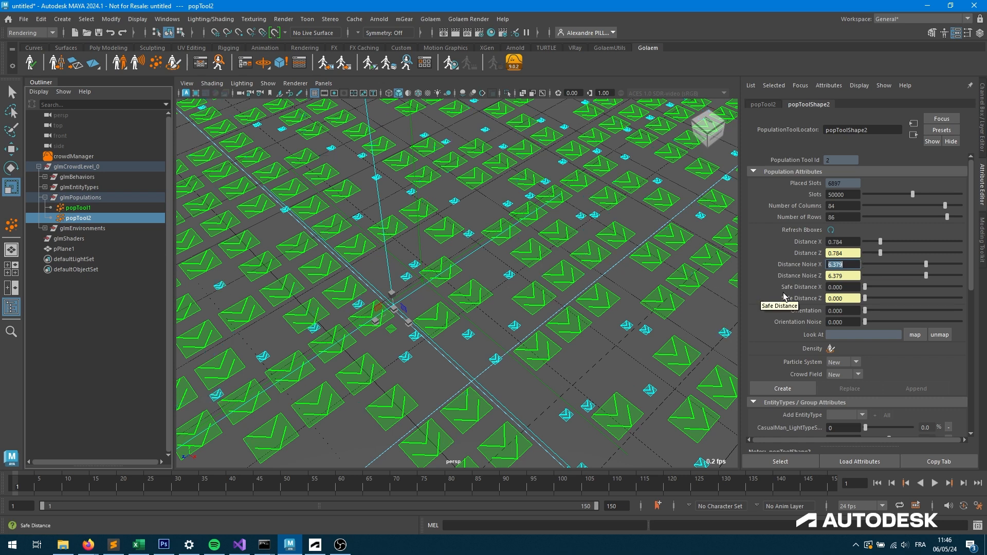
scroll(833, 347, "down", 5)
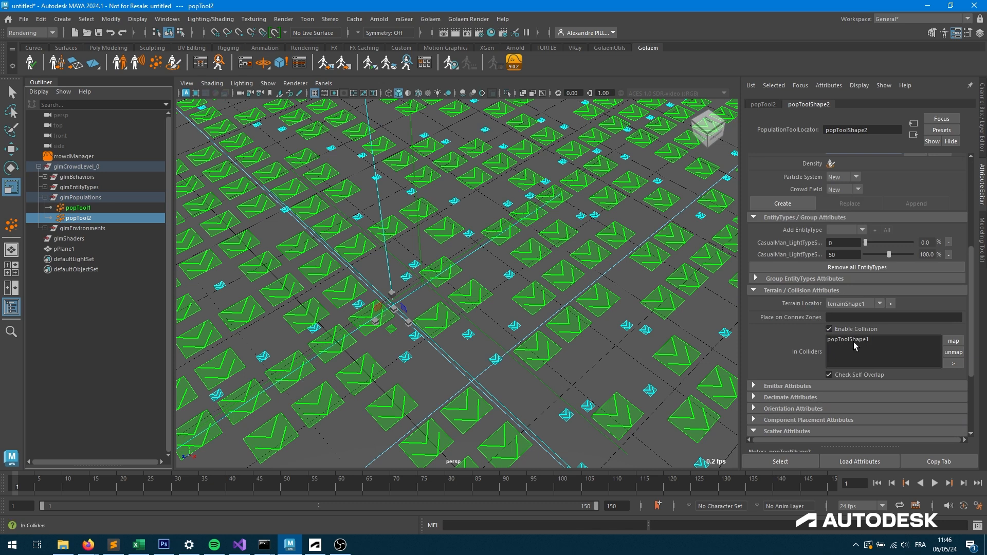
scroll(852, 354, "up", 5)
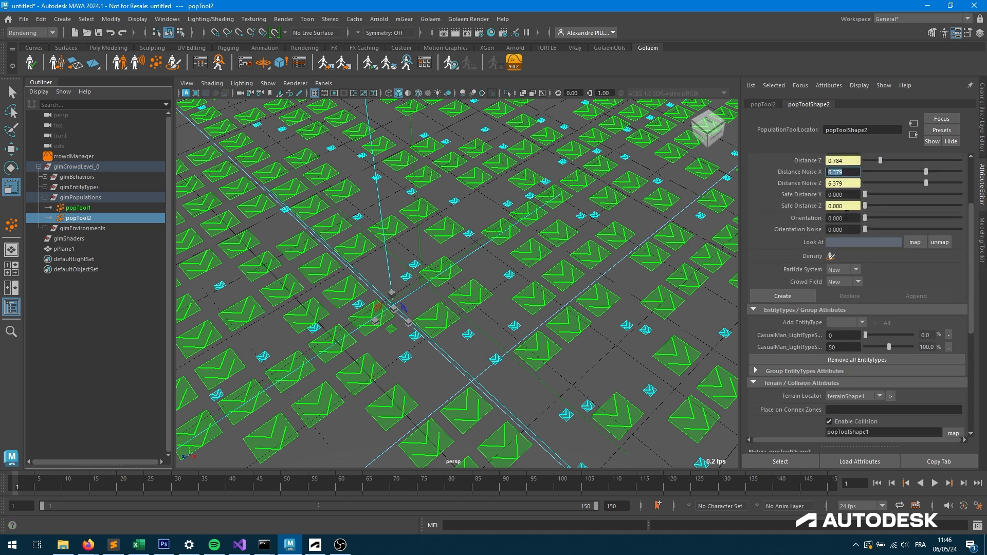
Step: Check popTool1's collision settings and set its distance to -0.405 in X and Z
left_click(81, 211)
scroll(891, 379, "down", 3)
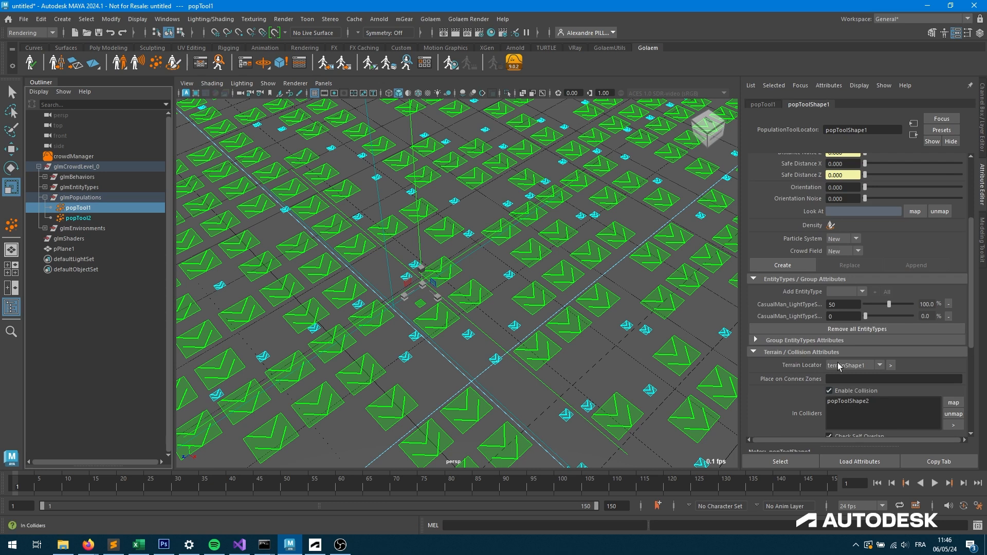
scroll(863, 249, "up", 3)
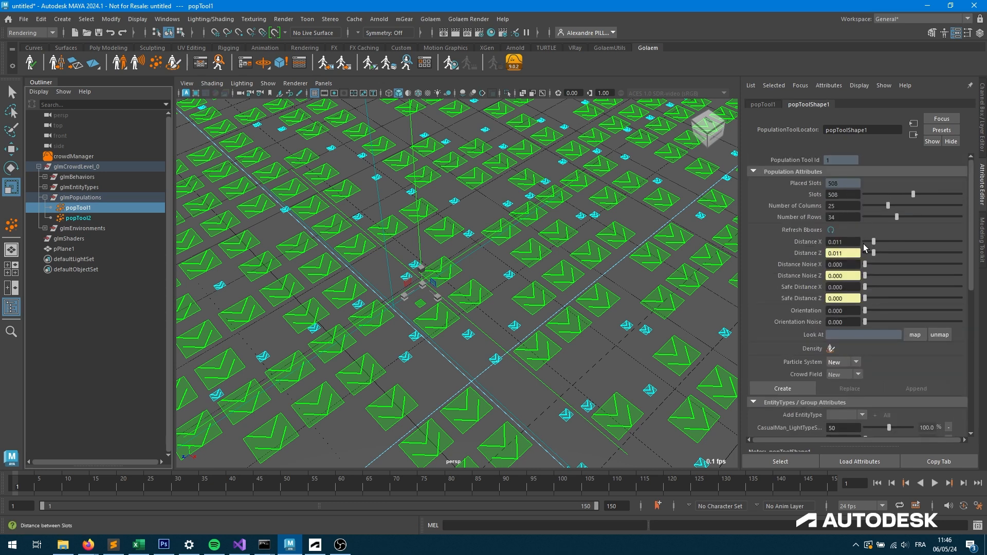
left_click_drag(864, 245, 870, 243)
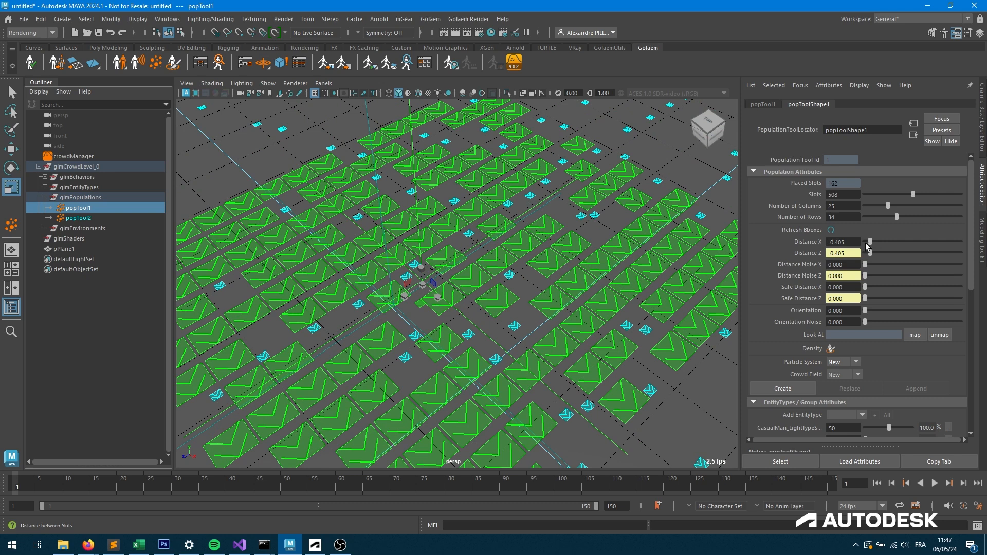
Step: Set popTool2's distance to 0.249 in X and Z and compare the collision settings of both population tools
left_click(82, 218)
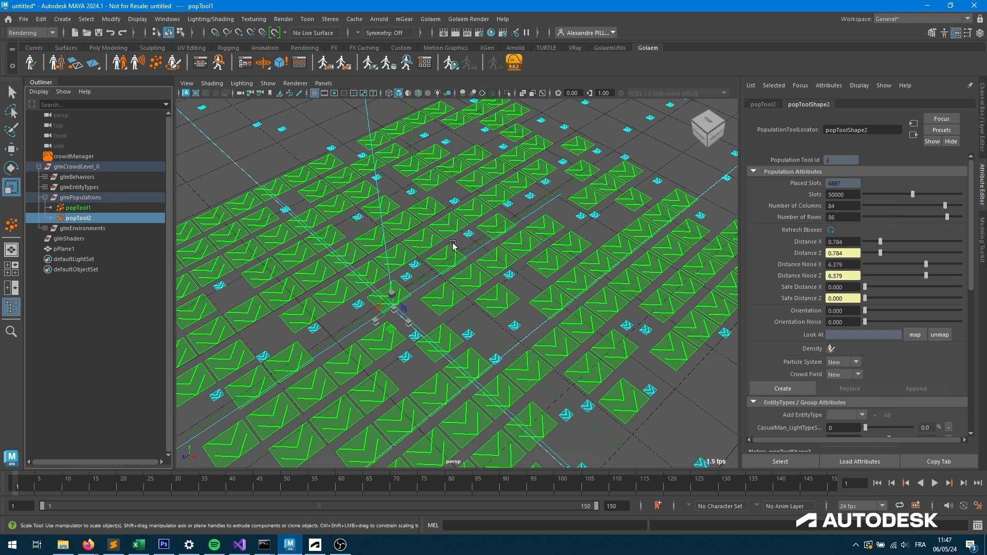
mouse_move(880, 241)
left_mouse_down()
mouse_move(859, 239)
mouse_move(875, 242)
left_mouse_up()
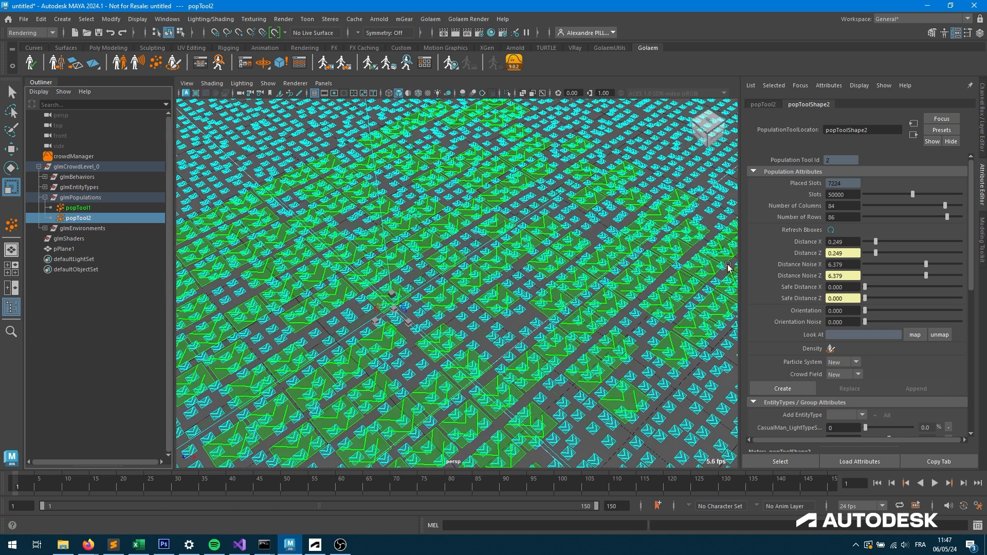
scroll(819, 352, "down", 3)
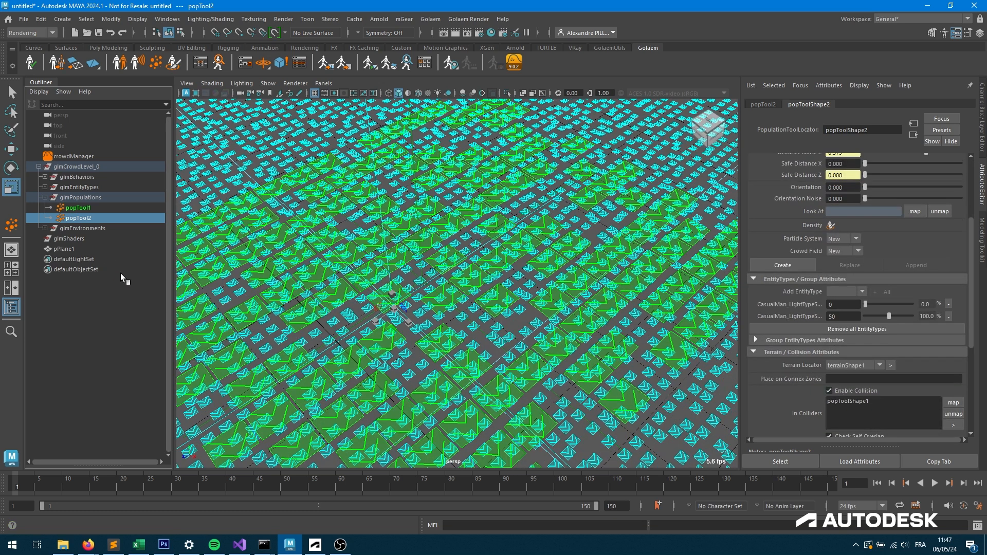
left_click(78, 208)
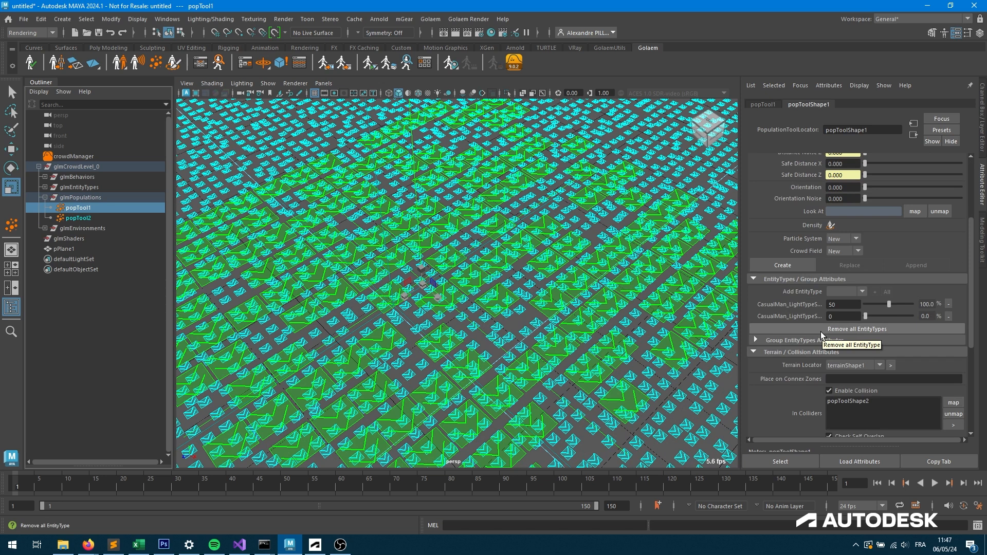
Step: Set popTool1's distance to -0.404 in X and Z
scroll(920, 226, "up", 2)
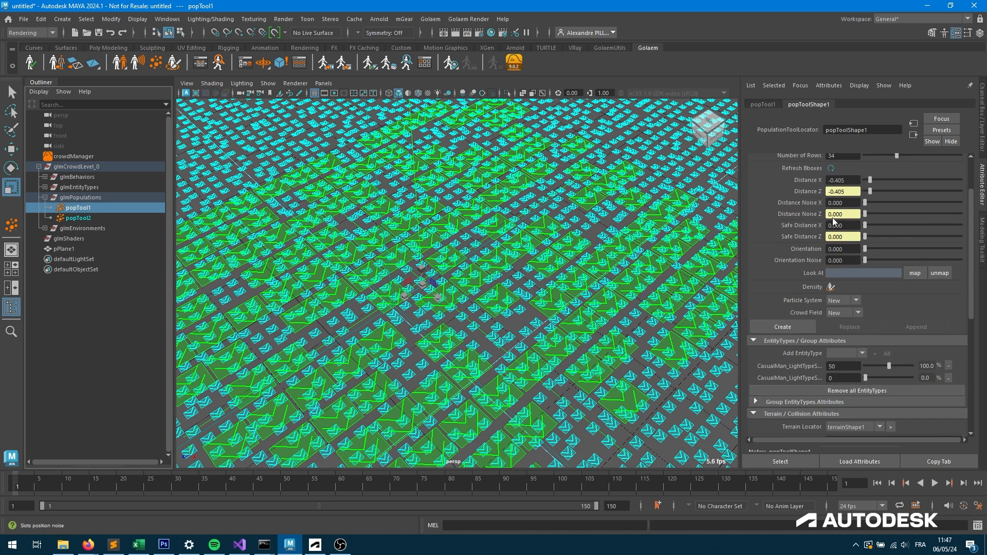
left_click(852, 180)
type("4")
key("Return")
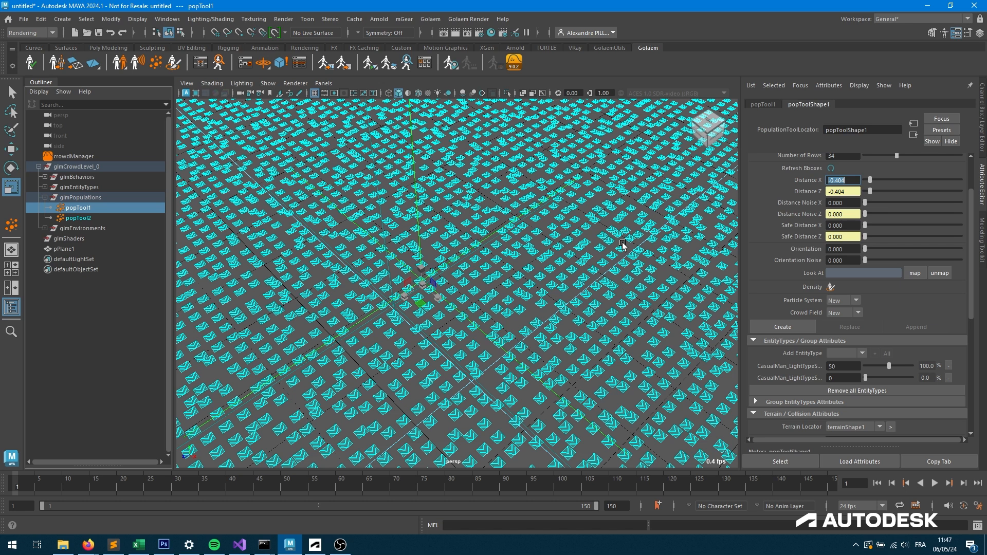
Step: Disable collision on popTool1 and spread out its slots by increasing their distance and distance noise
scroll(971, 288, "down", 3)
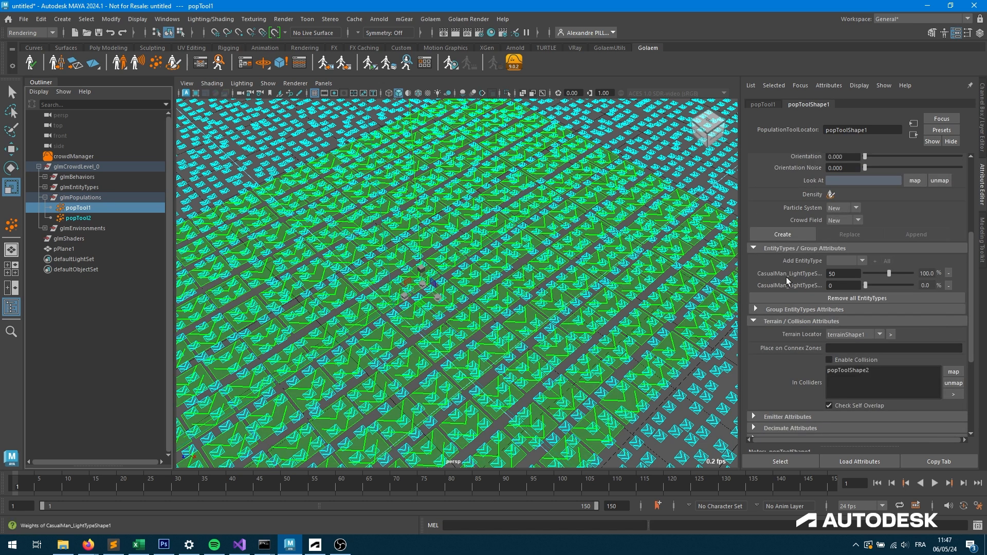
scroll(795, 283, "up", 5)
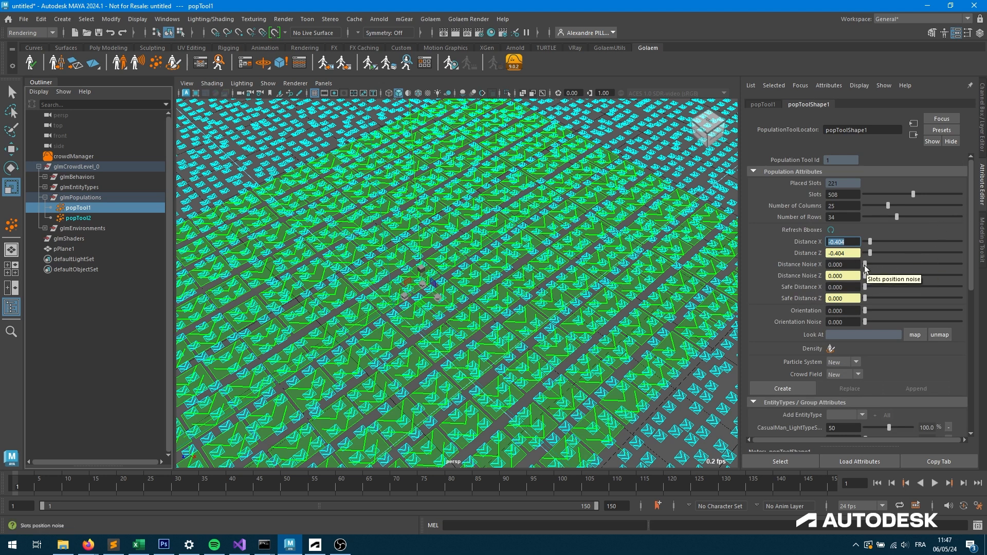
left_click_drag(869, 241, 872, 264)
Step: Set popTool2's distance to 0.248 in X and Z
left_click(79, 217)
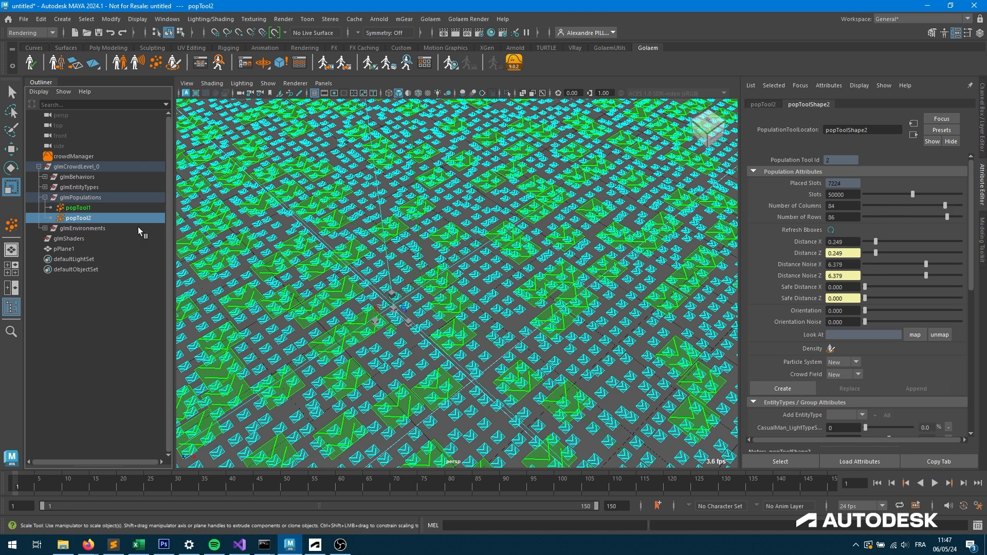
left_click(855, 241)
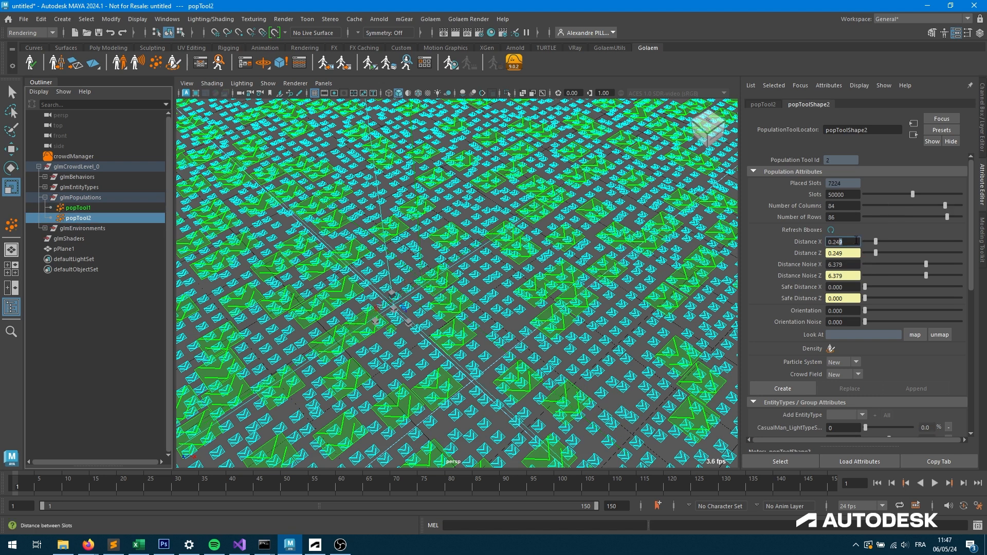
key("BackSpace")
type("8")
key("Return")
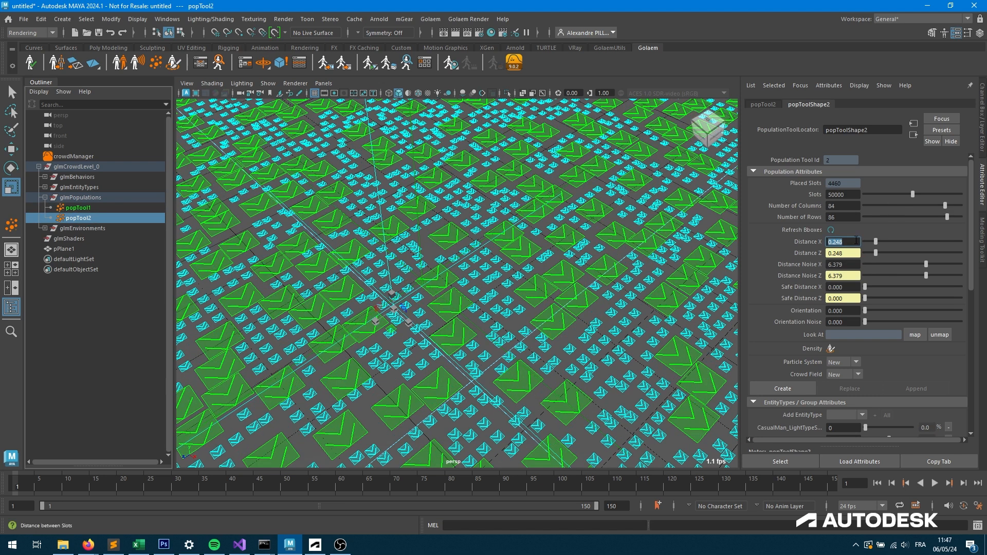